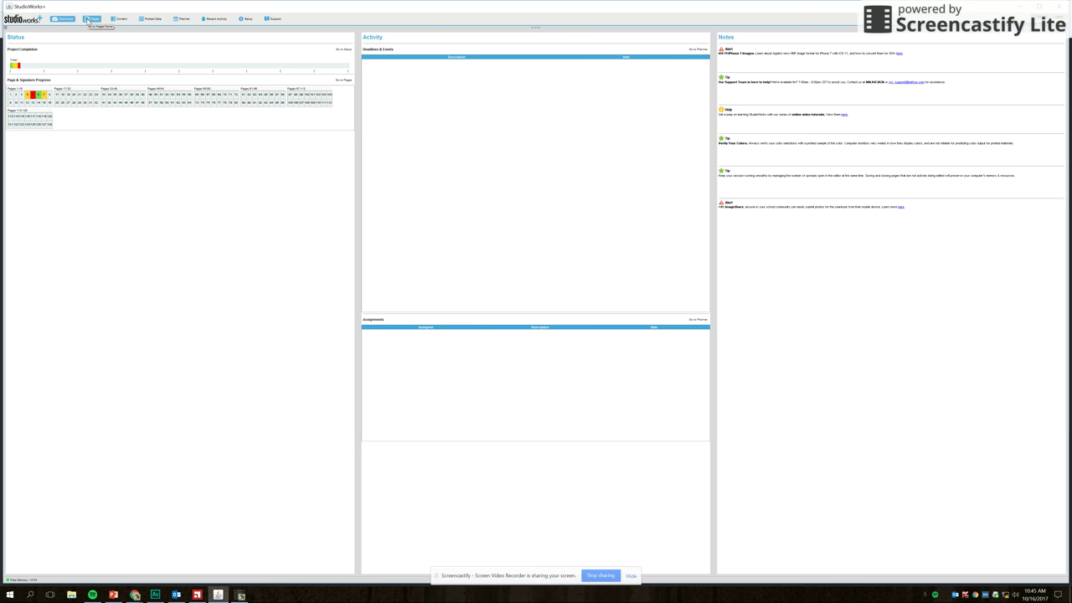
# Open the Pages section and browse the yearbook's page list from the first master page through page 128 and back
pyautogui.click(88, 20)
pyautogui.click(50, 178)
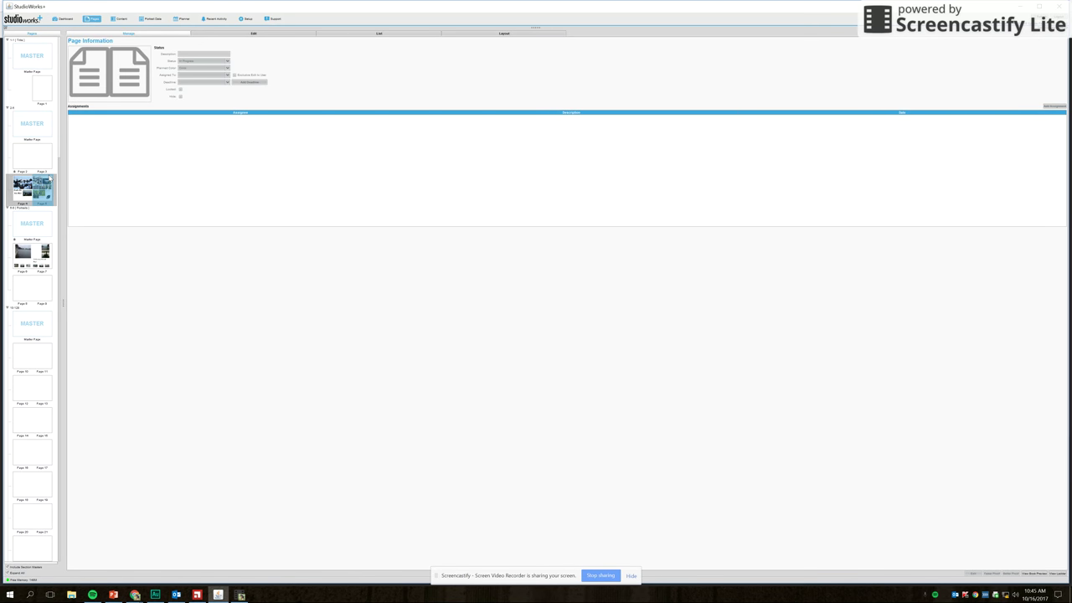
pyautogui.click(31, 224)
pyautogui.click(34, 58)
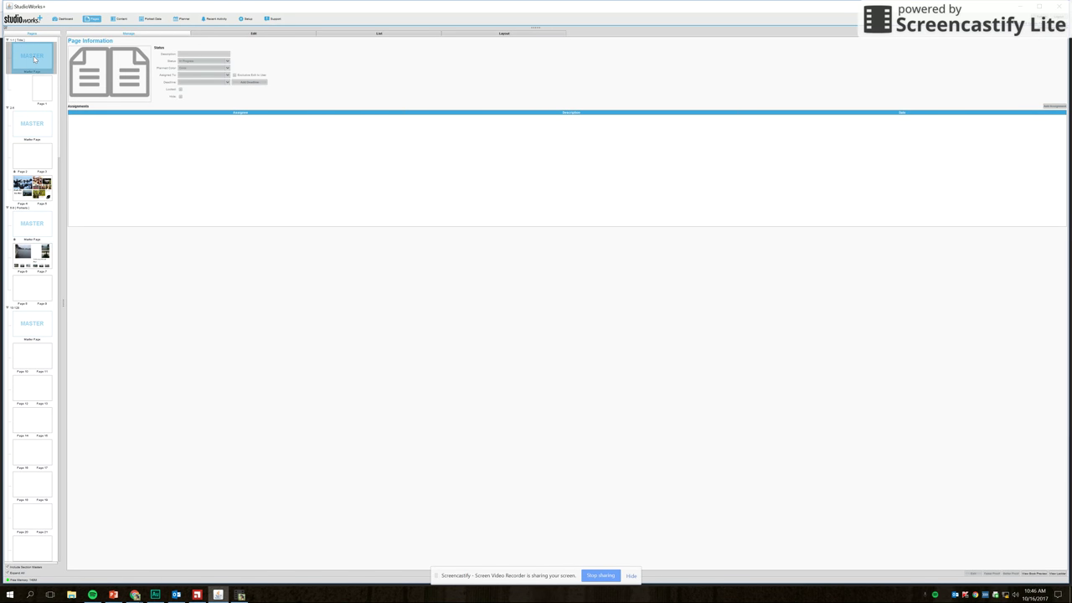
pyautogui.click(25, 119)
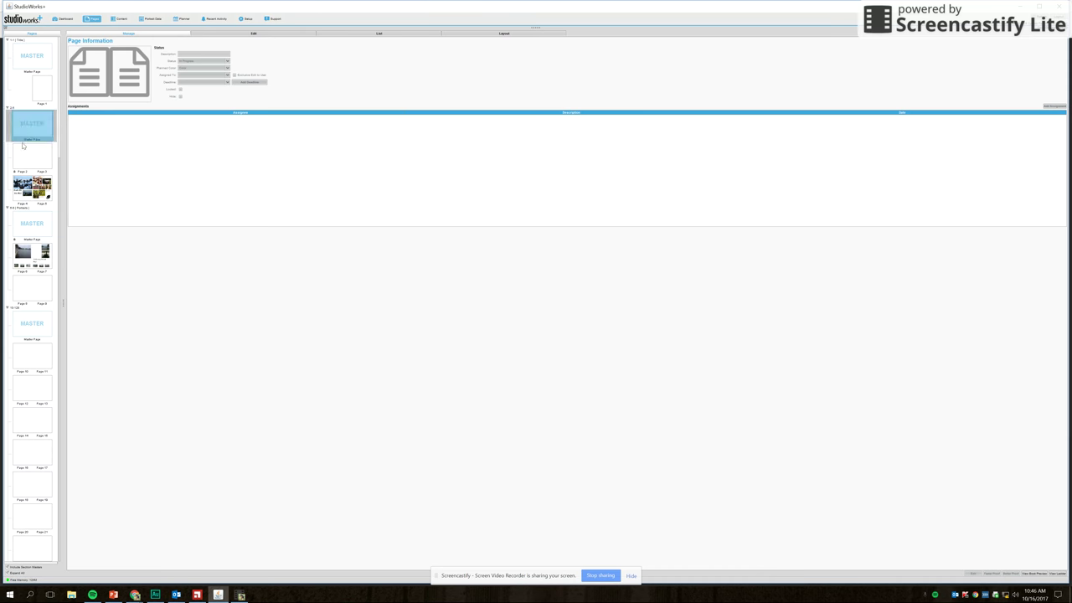
pyautogui.click(53, 180)
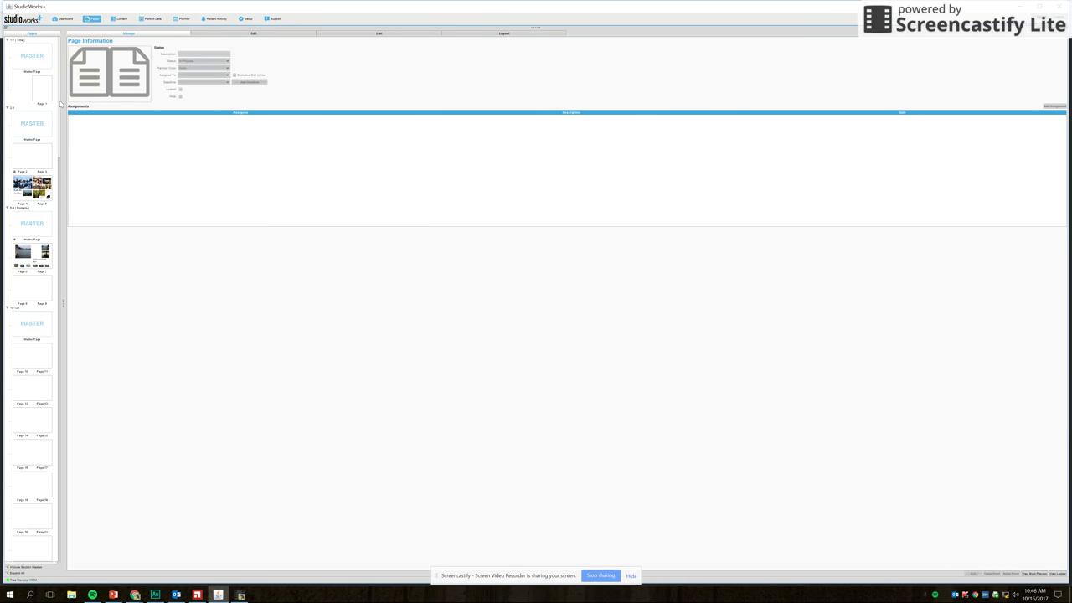
pyautogui.moveTo(61, 103); pyautogui.dragTo(61, 502)
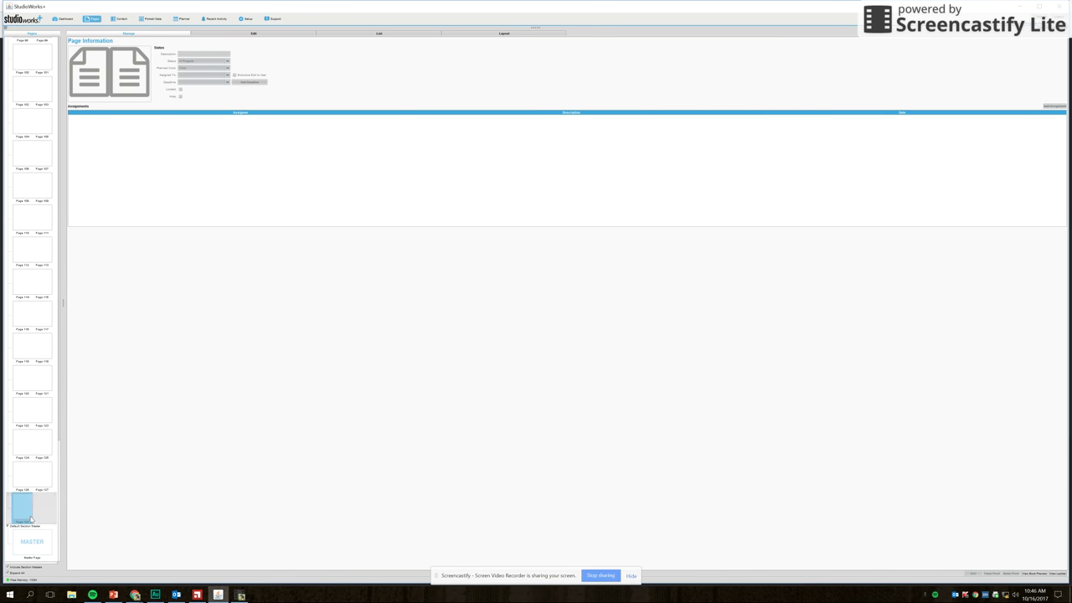
pyautogui.click(31, 519)
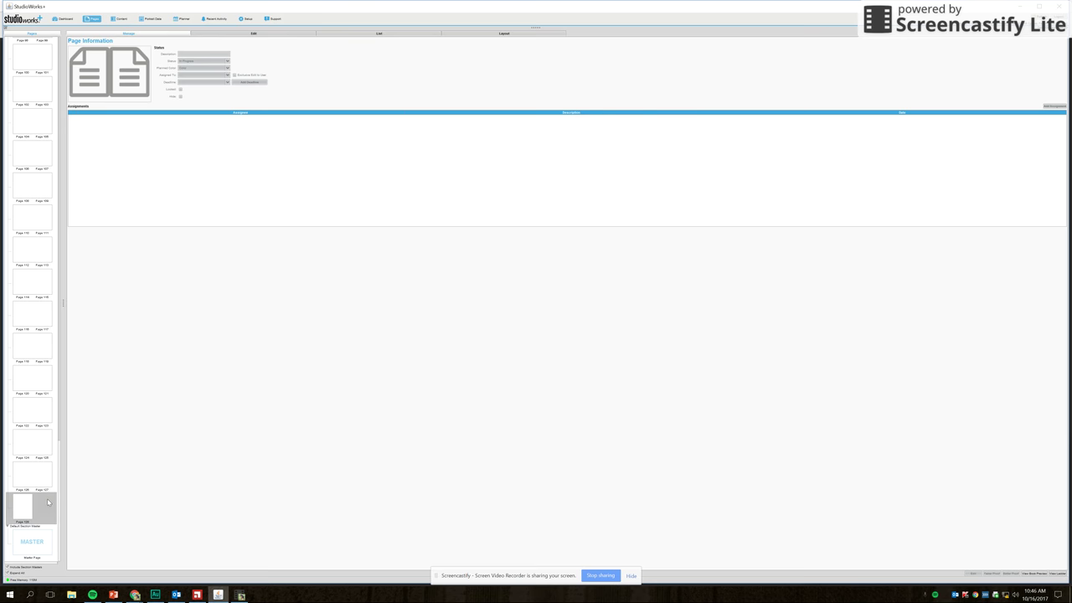
pyautogui.moveTo(59, 502); pyautogui.dragTo(71, 48)
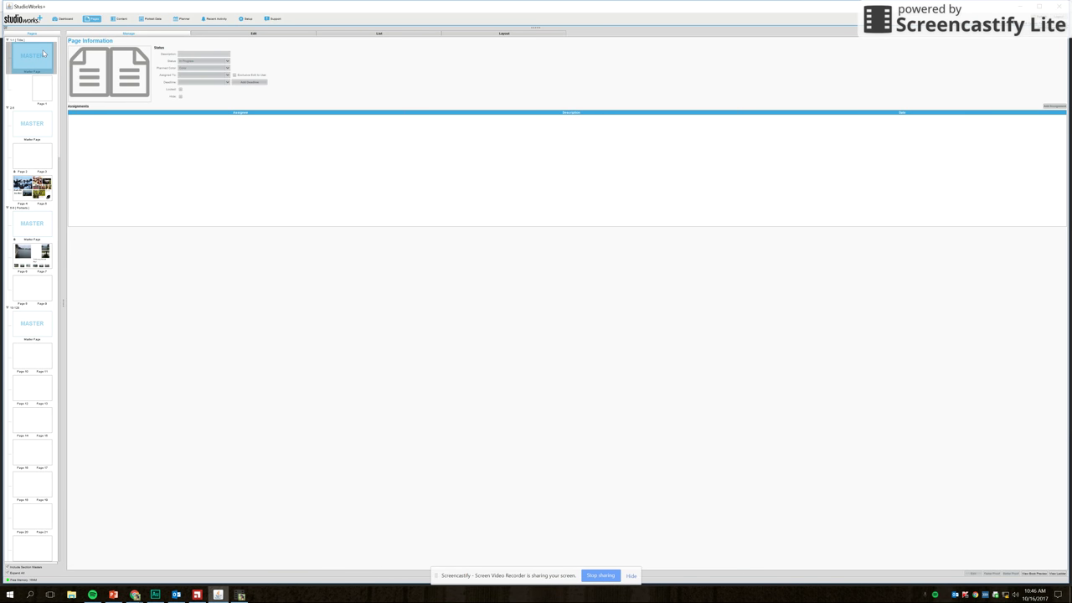
# Open page 1, the title page, in the page editor
pyautogui.click(32, 59)
pyautogui.click(32, 58)
pyautogui.click(41, 85)
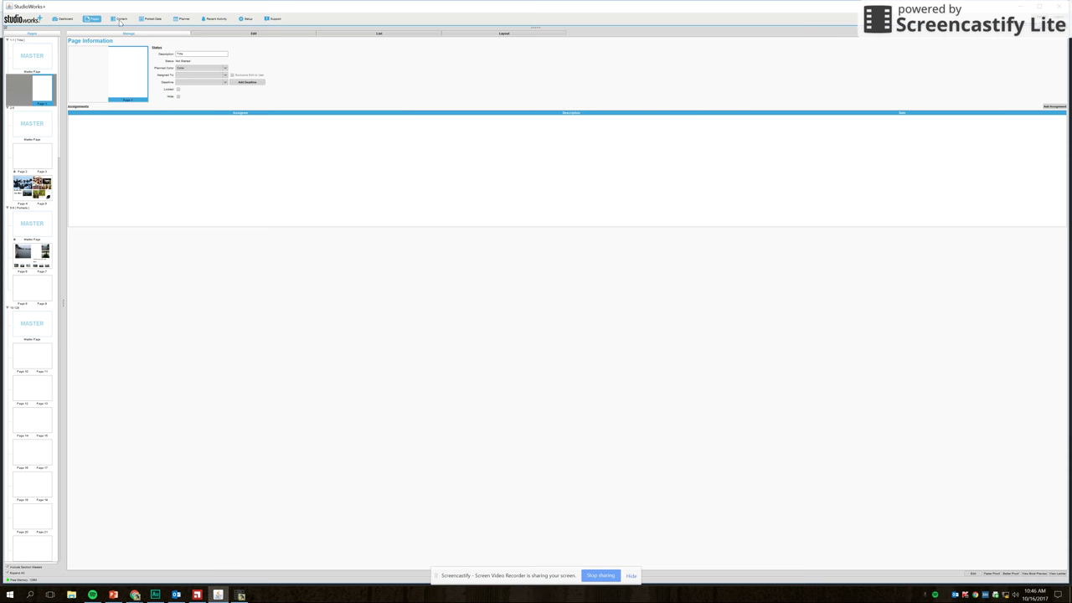
pyautogui.doubleClick(46, 84)
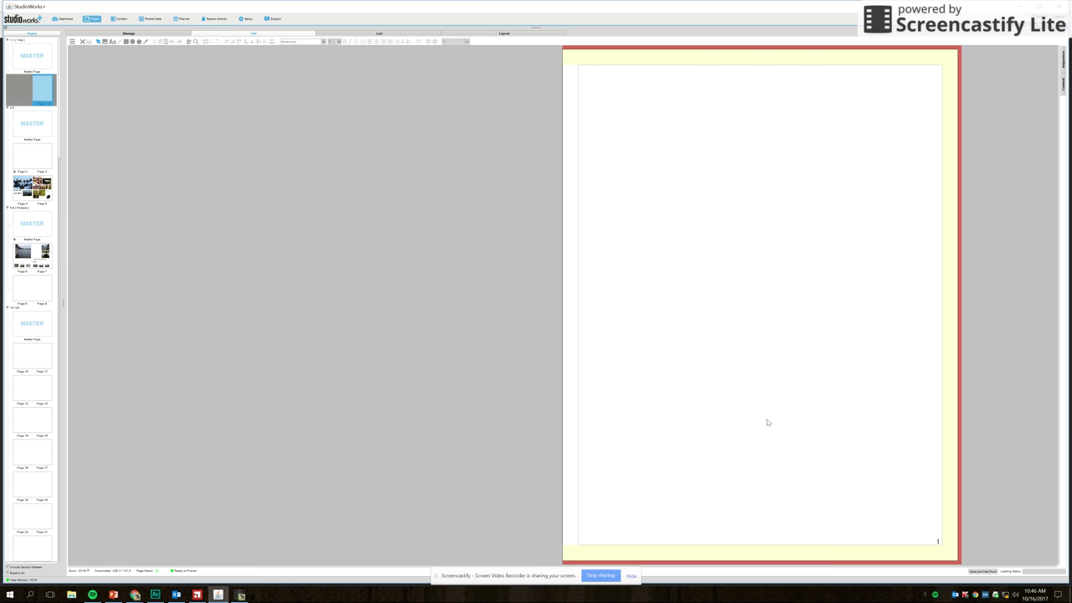
# Open the spread of pages 2 and 3 in the editor as read-only
pyautogui.click(22, 143)
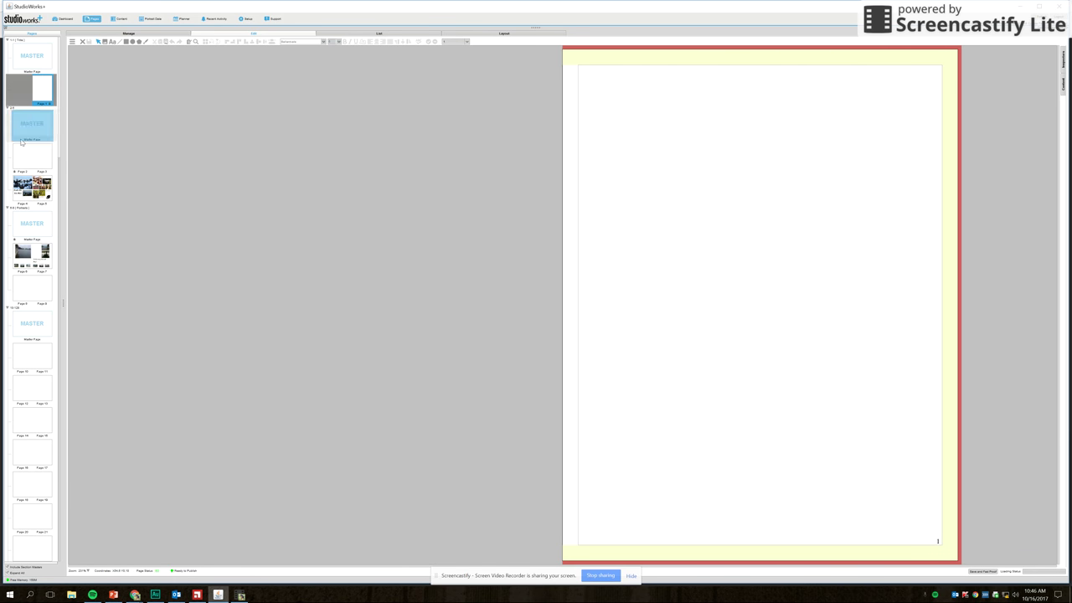
pyautogui.doubleClick(20, 153)
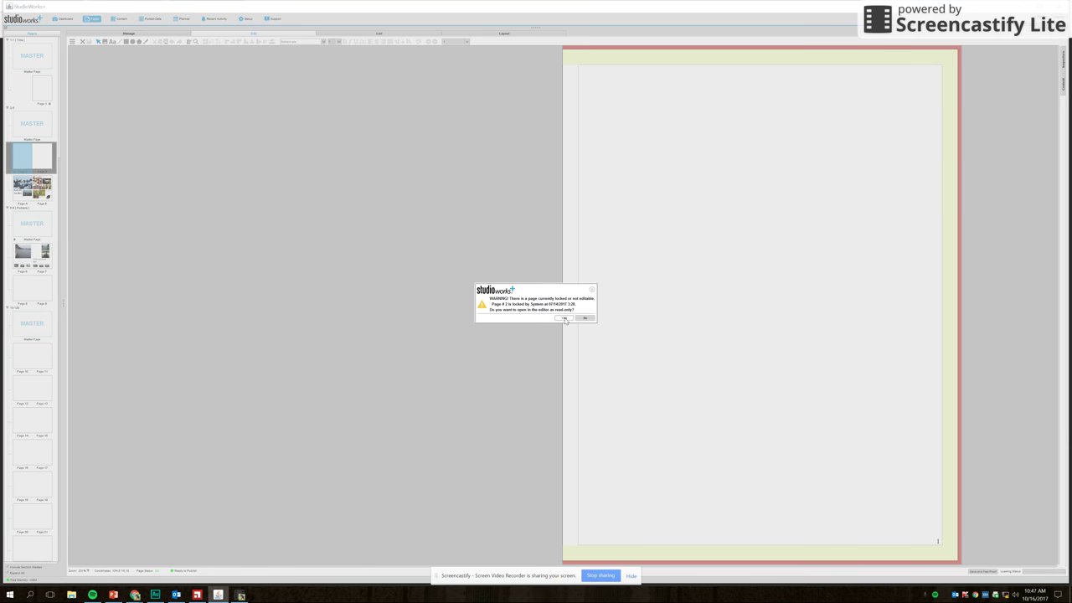
pyautogui.click(565, 318)
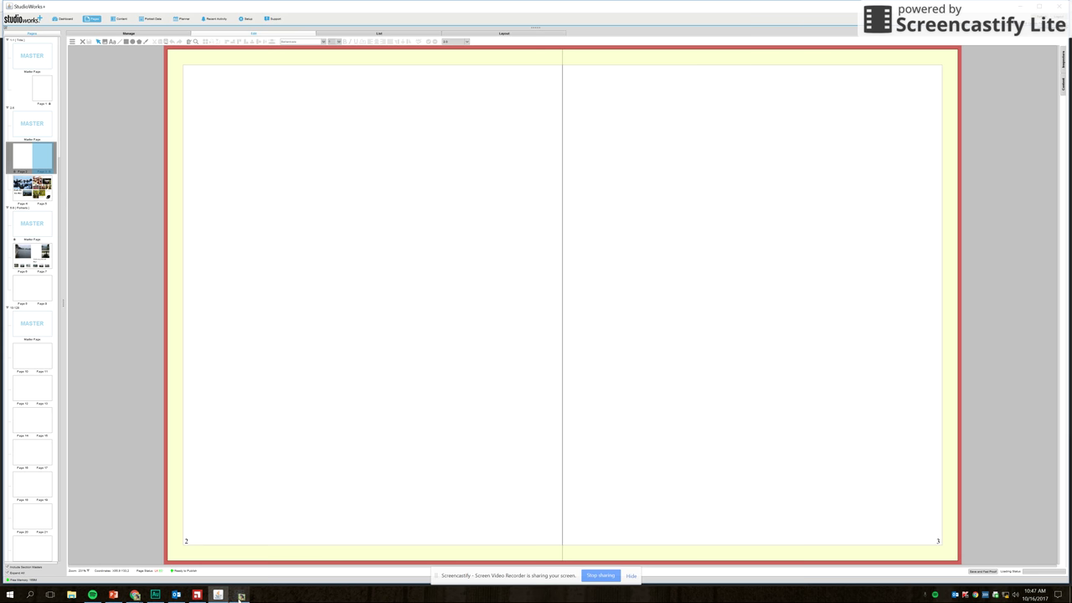
pyautogui.click(241, 594)
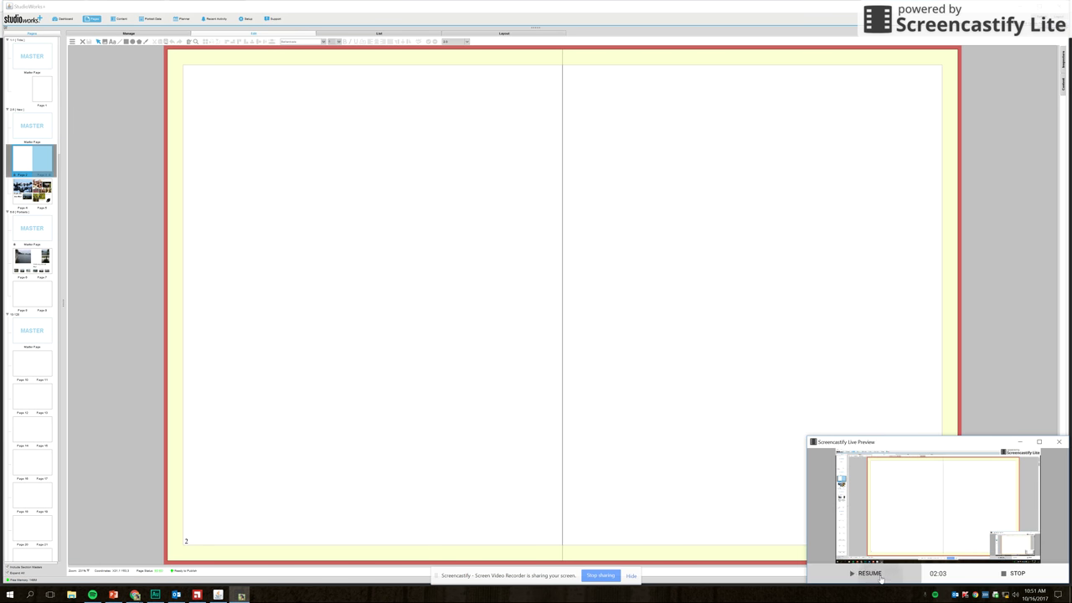
pyautogui.click(267, 281)
# Close the spread of pages 2 and 3 without saving its changes
pyautogui.click(20, 163)
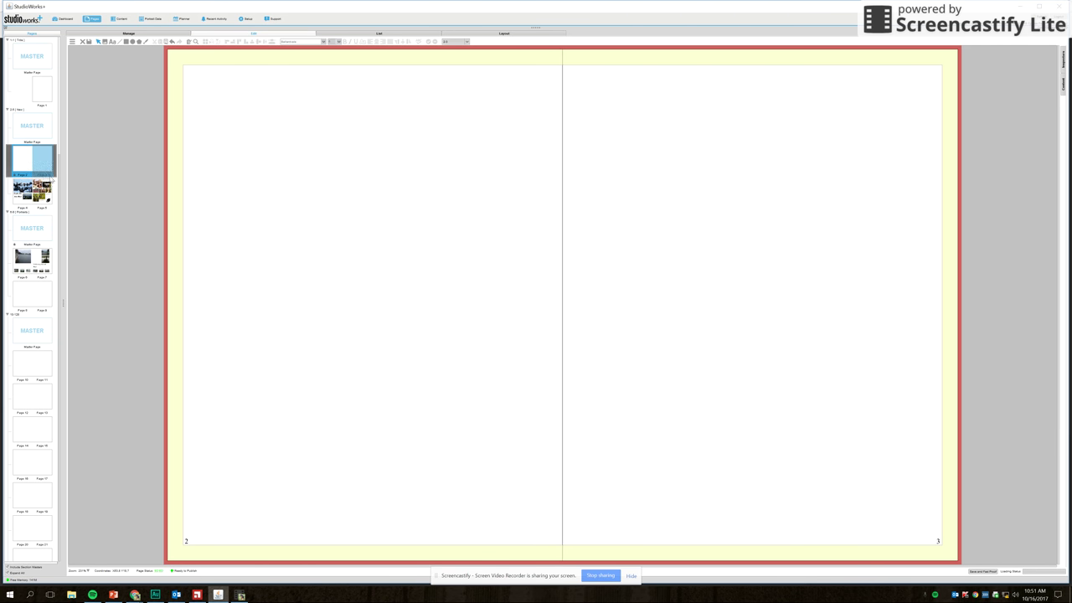
pyautogui.click(52, 172)
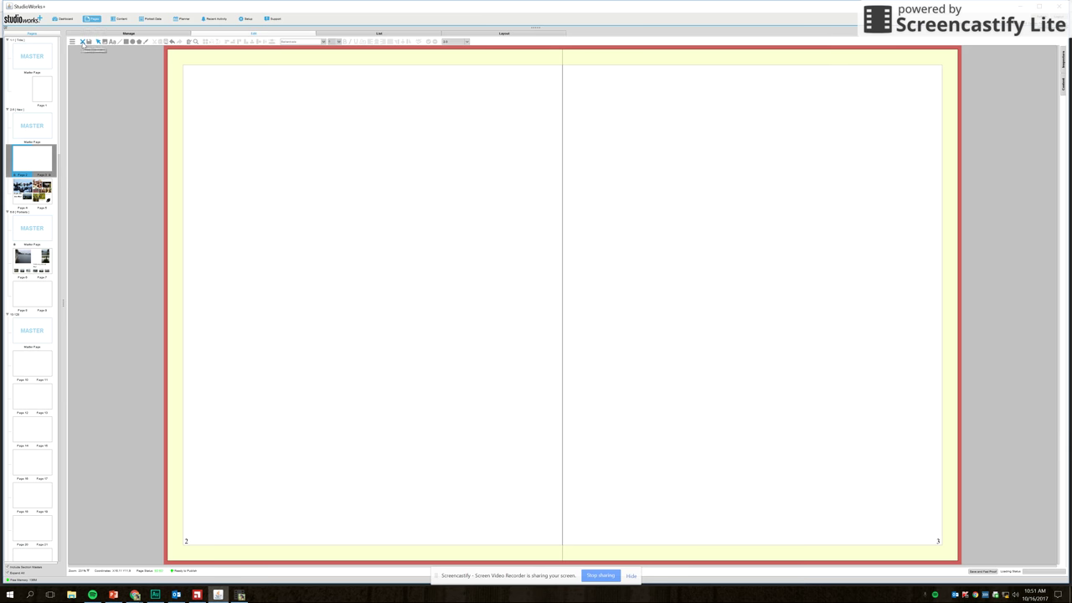
pyautogui.click(82, 42)
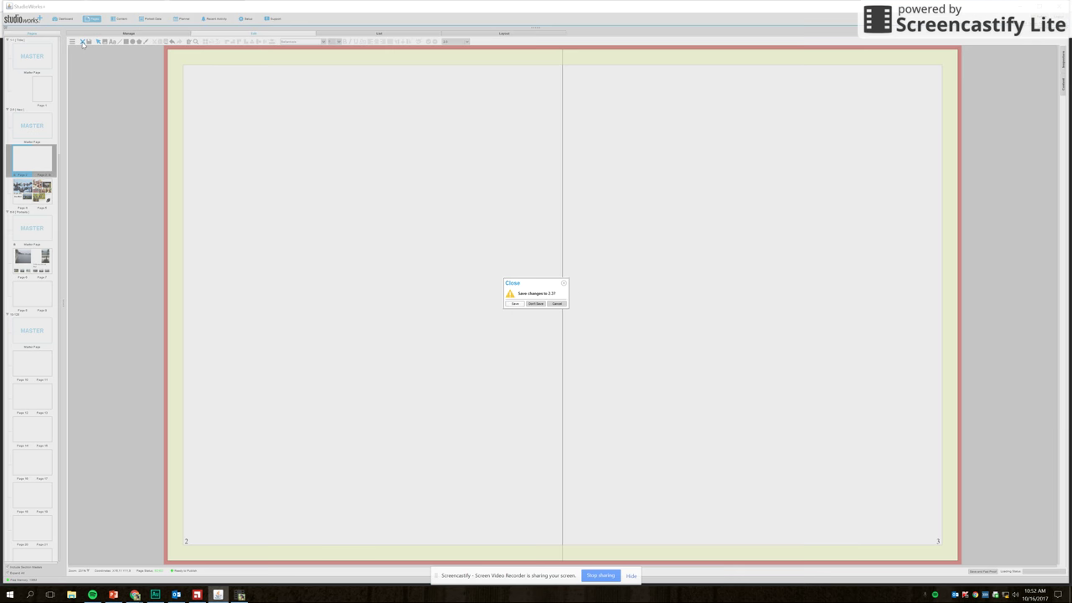
pyautogui.click(539, 305)
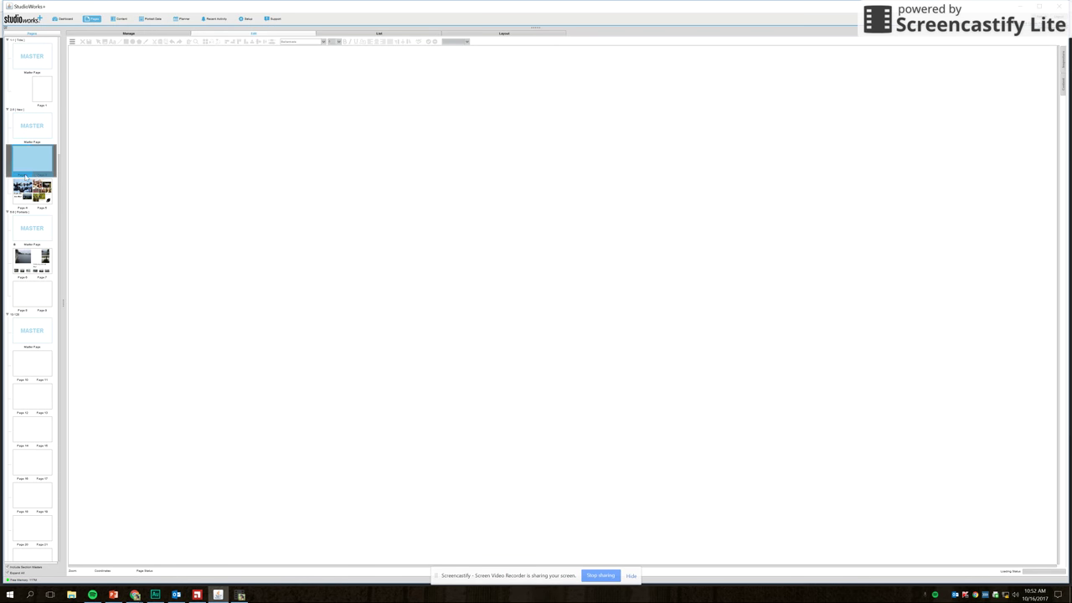
# Review the pages in the list view and in the layout view grouped by signature
pyautogui.click(360, 34)
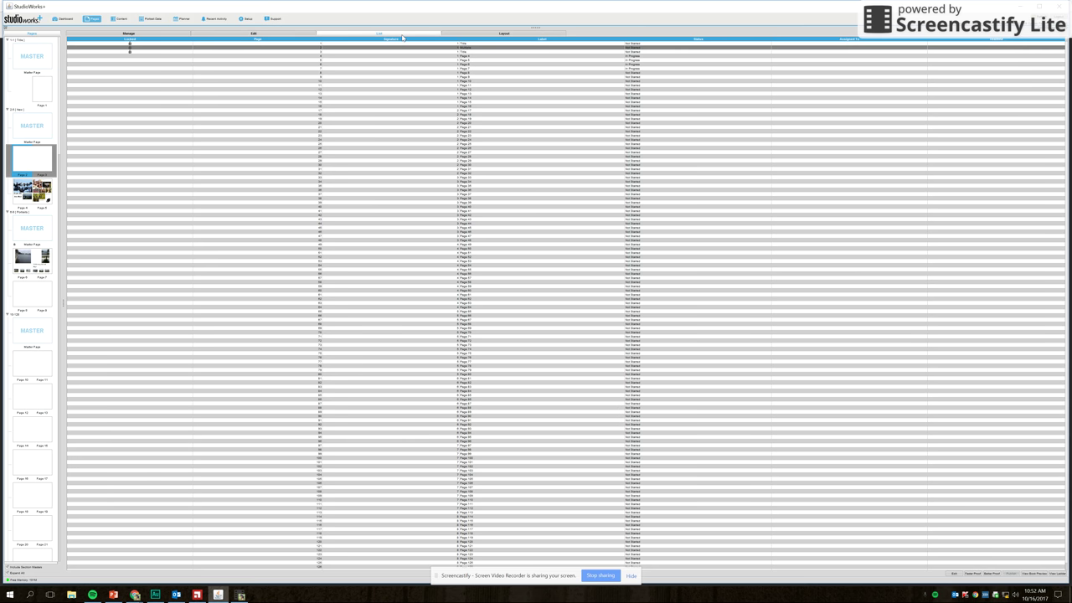
pyautogui.click(463, 53)
pyautogui.moveTo(463, 53); pyautogui.dragTo(492, 37)
pyautogui.click(452, 35)
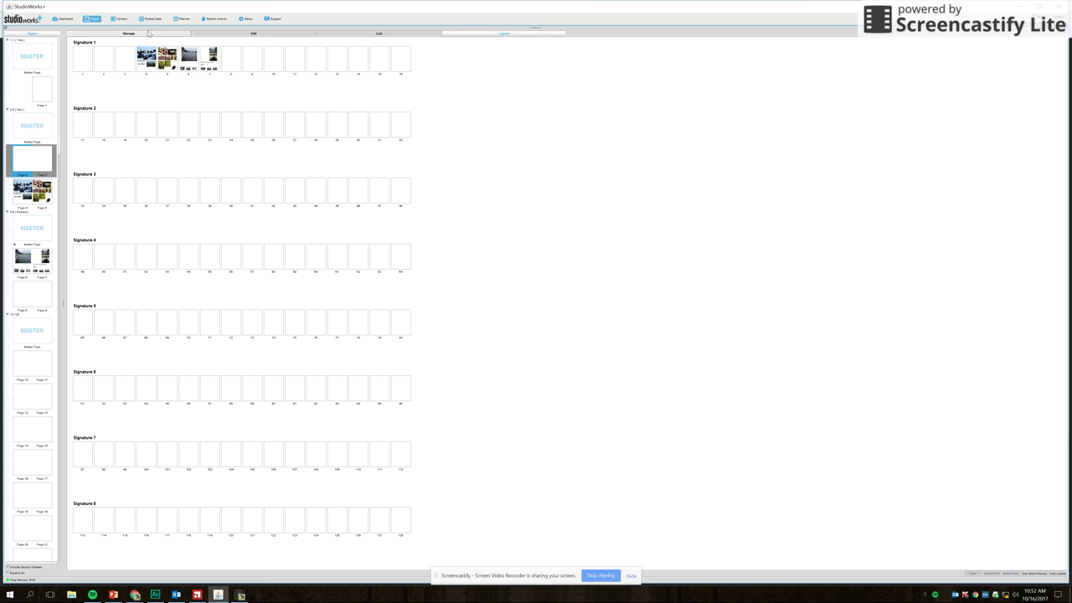
# Return to the page editor and open the spread of pages 4 and 5 and the spread of pages 6 and 7
pyautogui.click(233, 34)
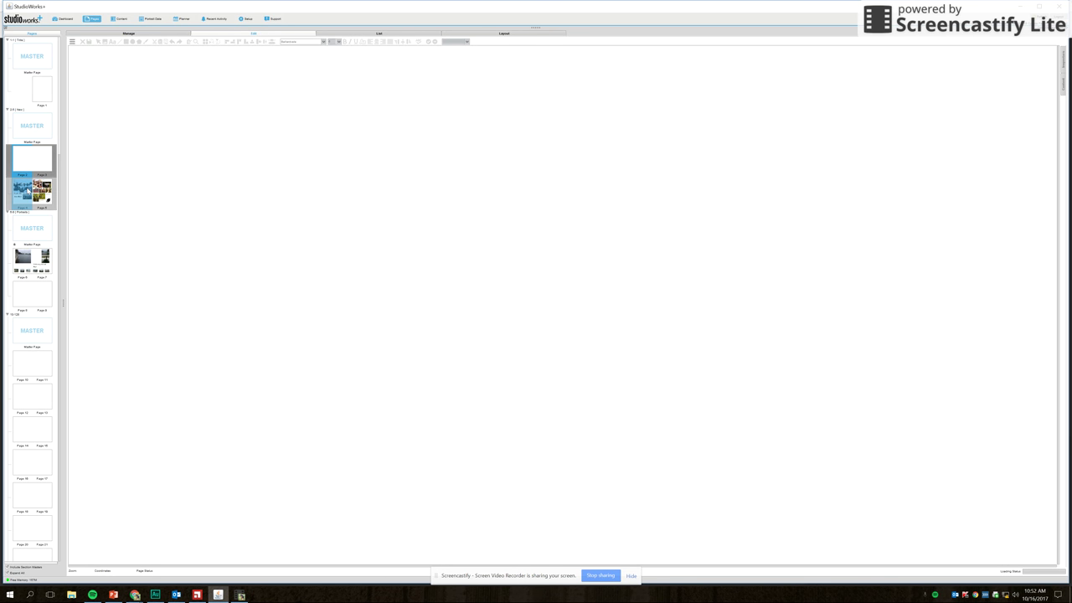
pyautogui.click(27, 191)
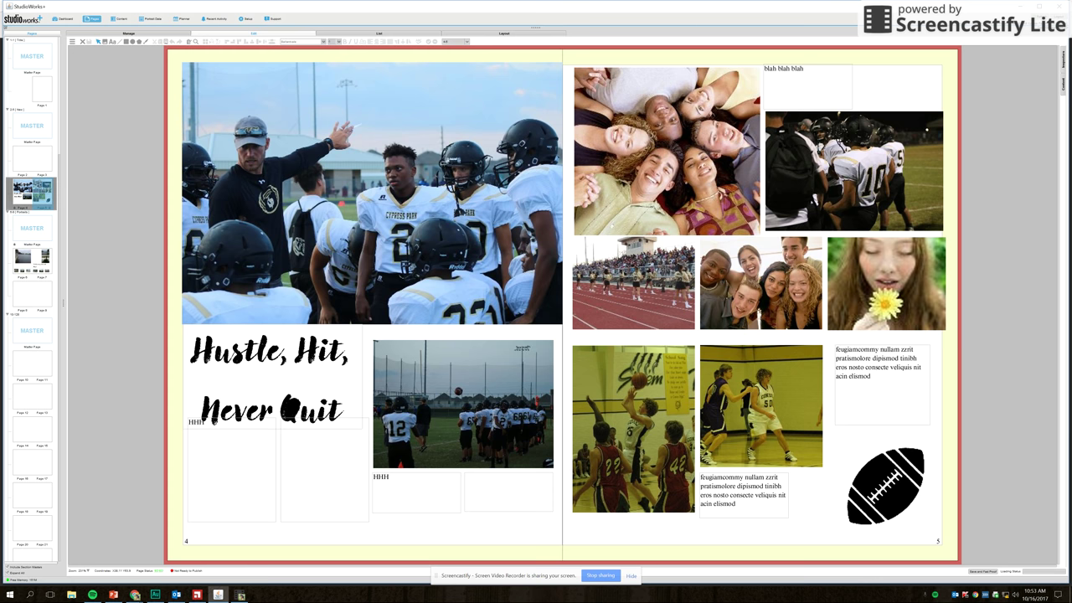
pyautogui.click(240, 595)
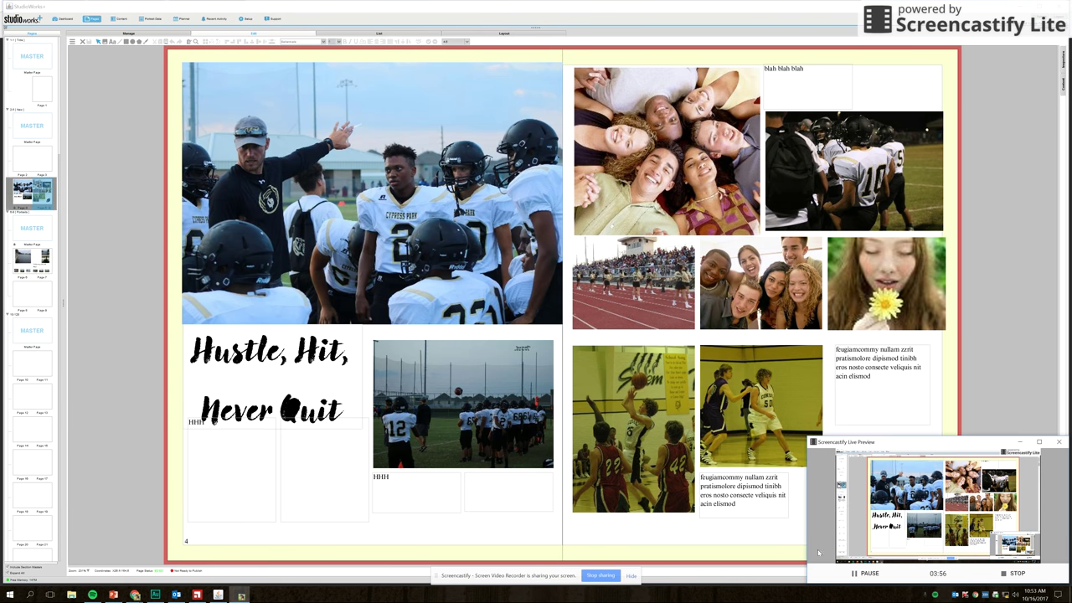
pyautogui.scroll(-2, 624, 283)
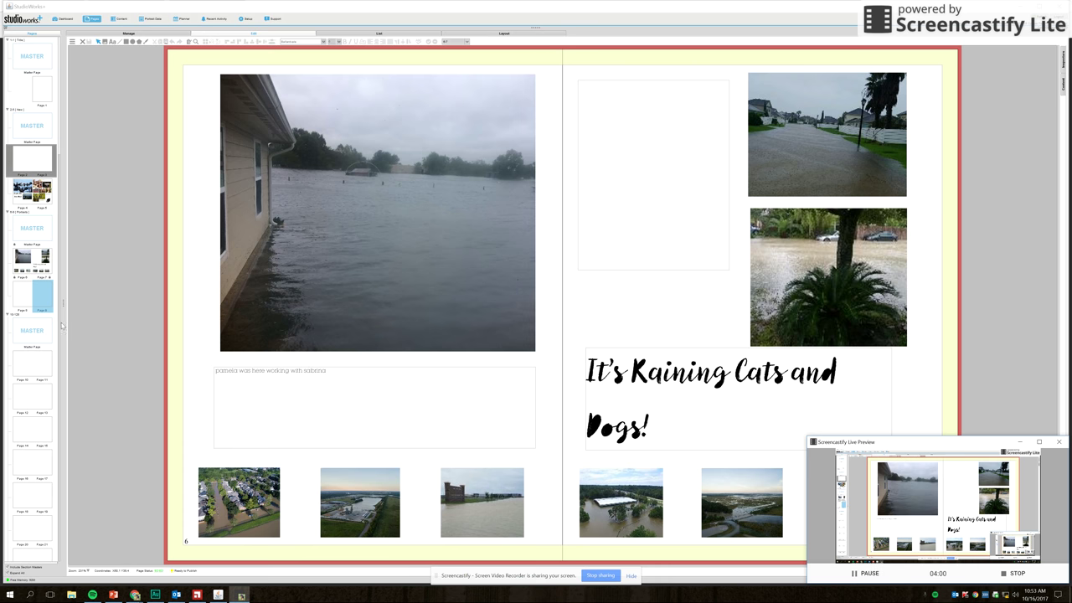
# View the spread of pages 4 and 5 and the Portraits section's master page in the editor, closing each one
pyautogui.click(19, 174)
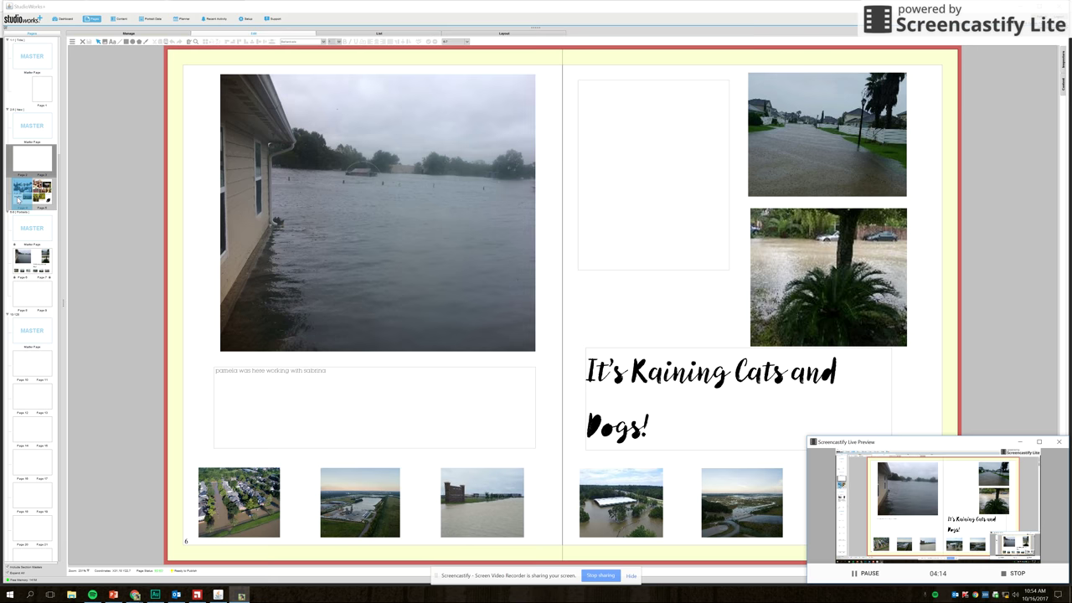
pyautogui.doubleClick(22, 190)
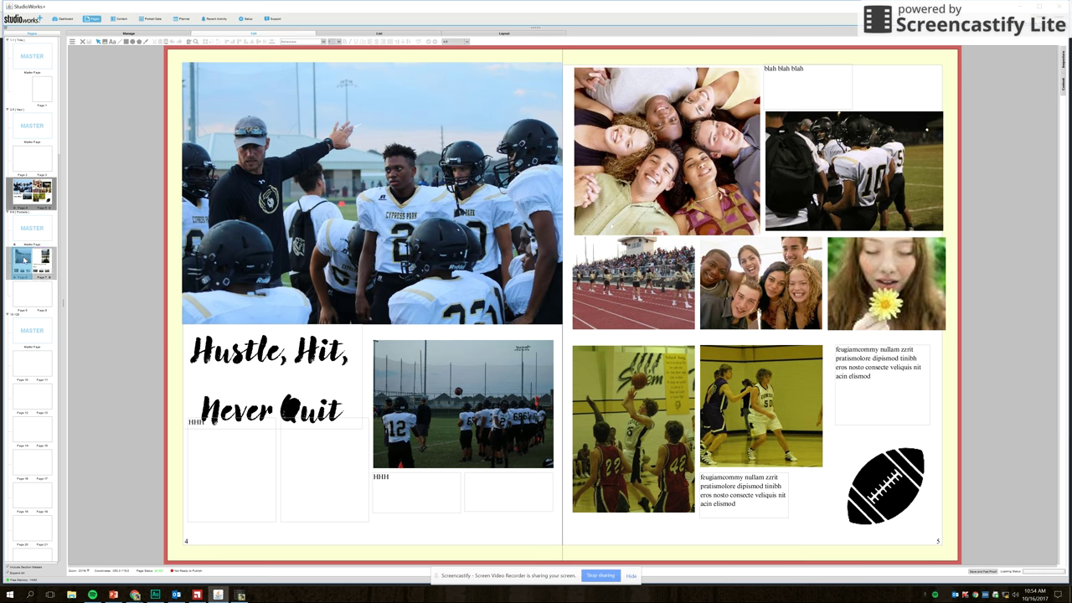
pyautogui.click(83, 43)
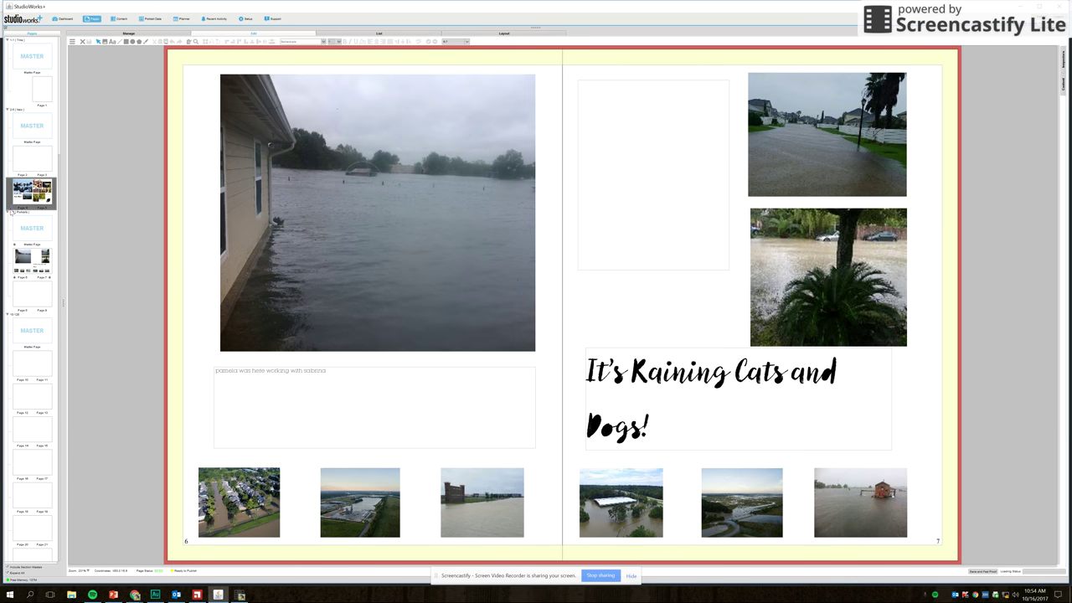
pyautogui.click(32, 229)
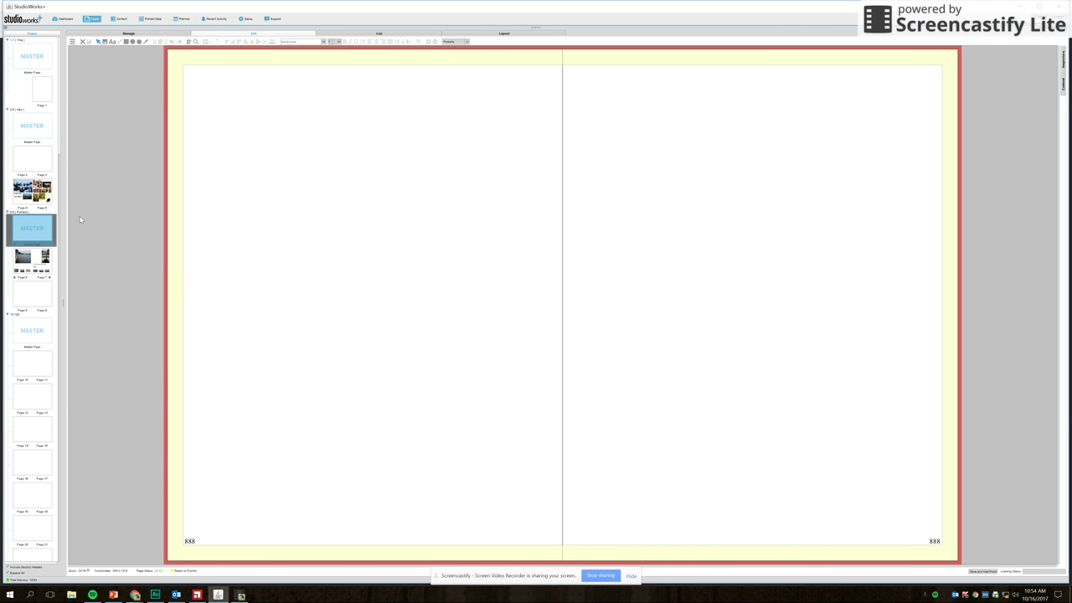
pyautogui.click(83, 43)
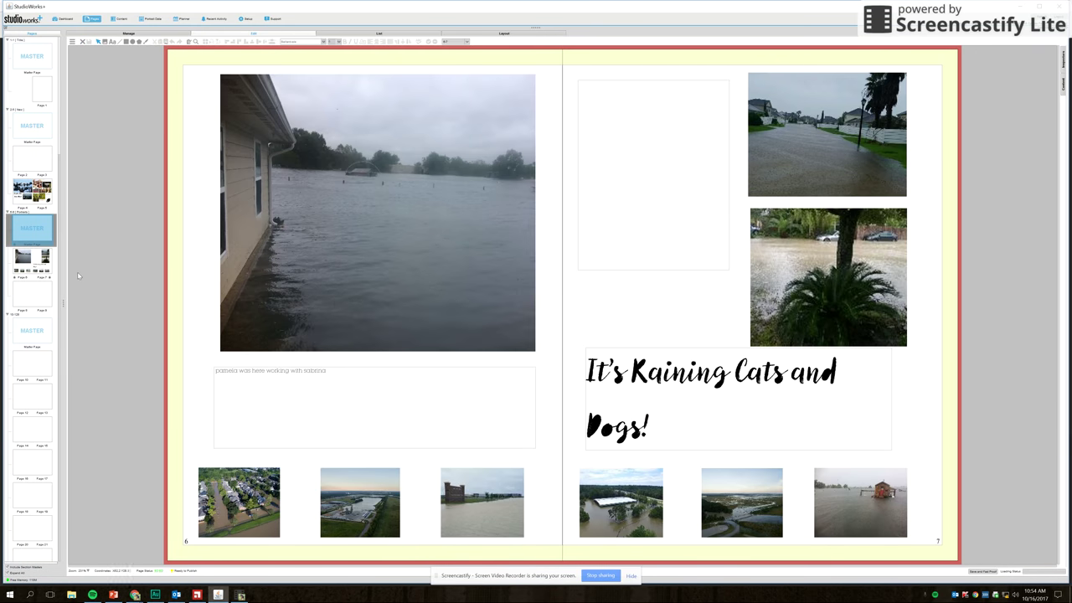
# Close the spread of pages 6 and 7 and open the spread of pages 10 and 11 in the editor
pyautogui.click(28, 269)
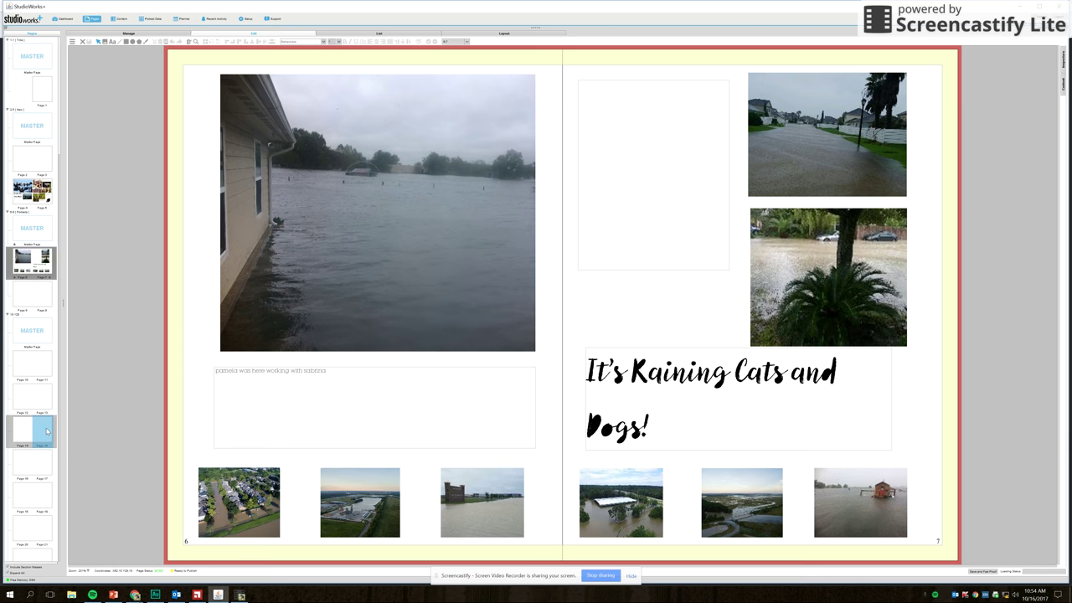
pyautogui.click(82, 42)
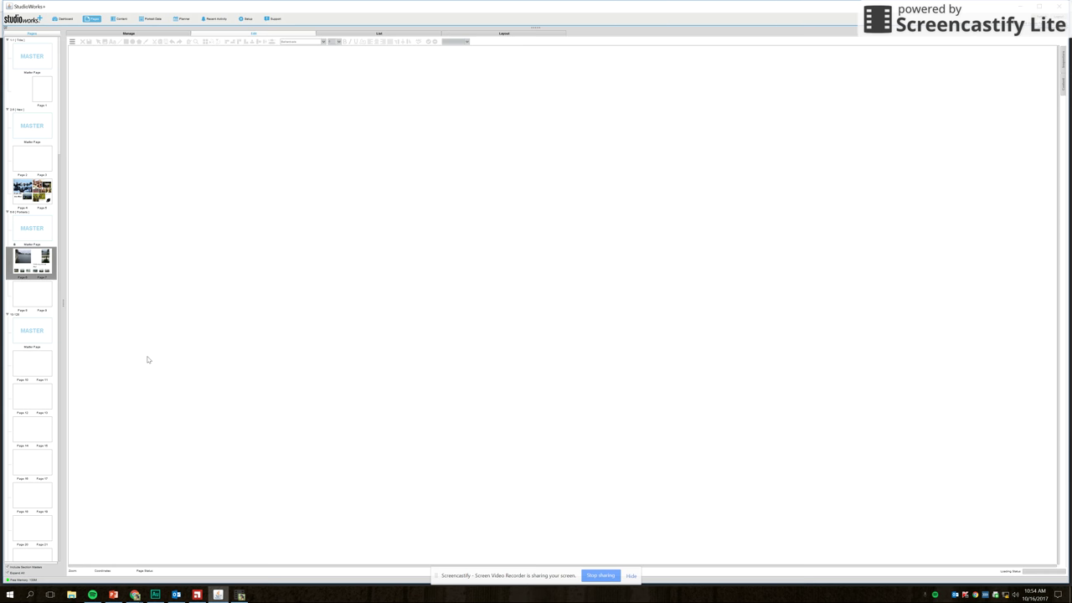
pyautogui.click(27, 366)
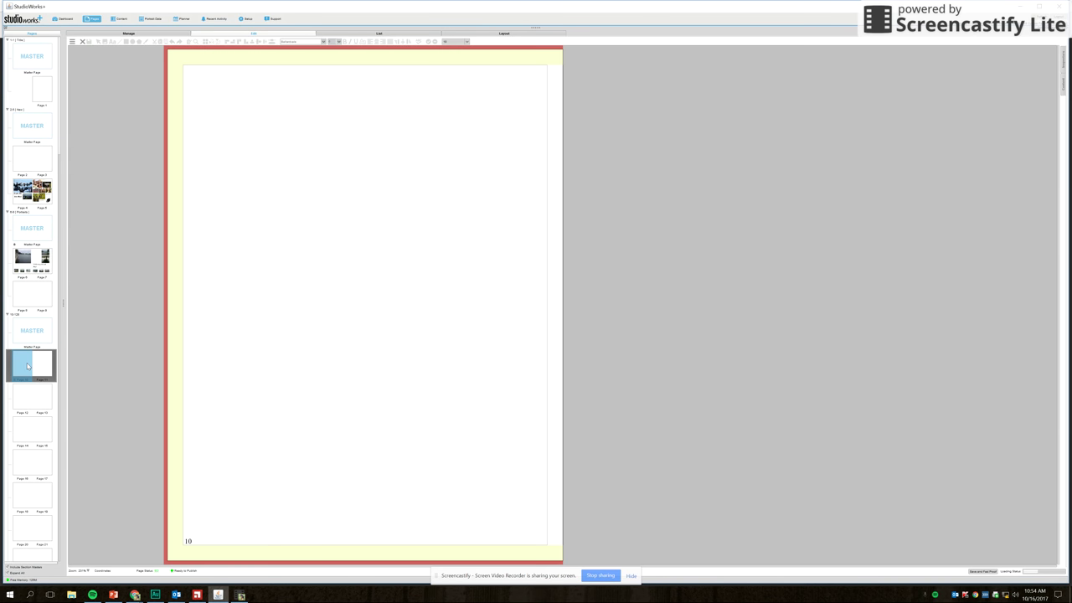
pyautogui.click(36, 366)
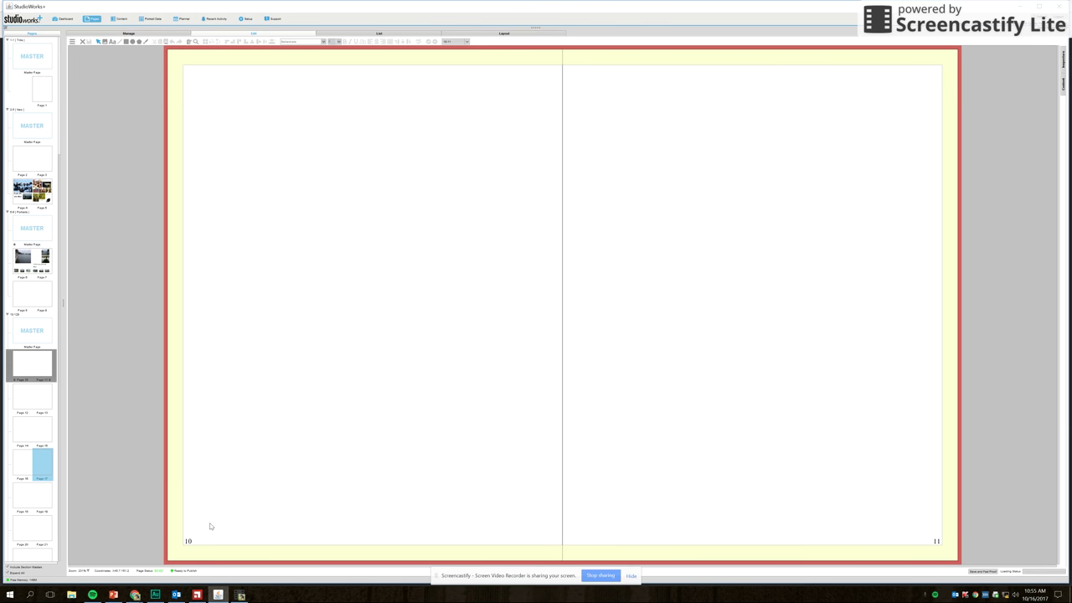
pyautogui.click(241, 595)
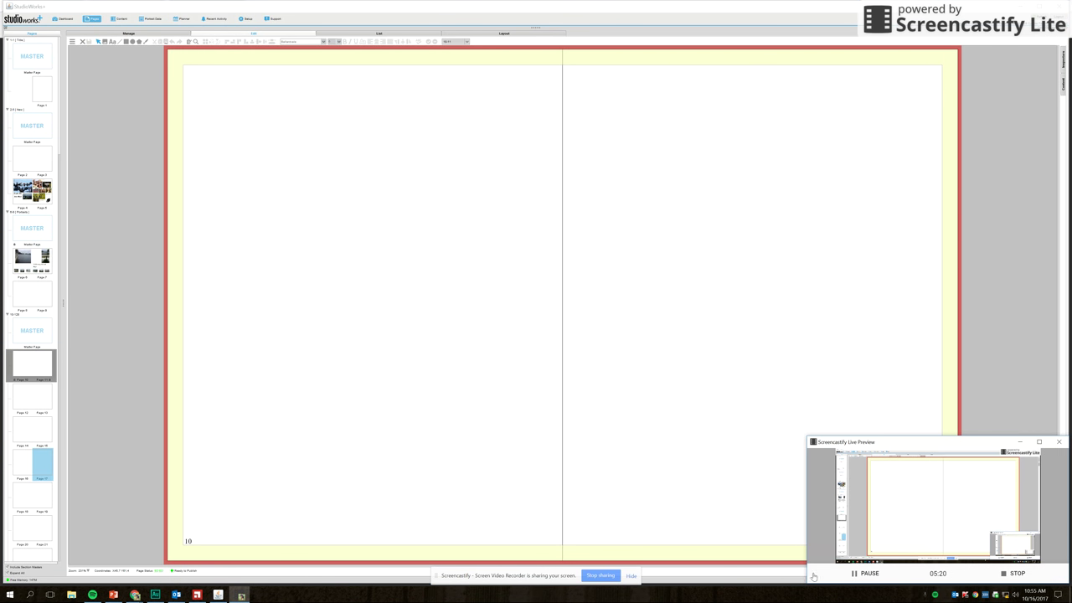